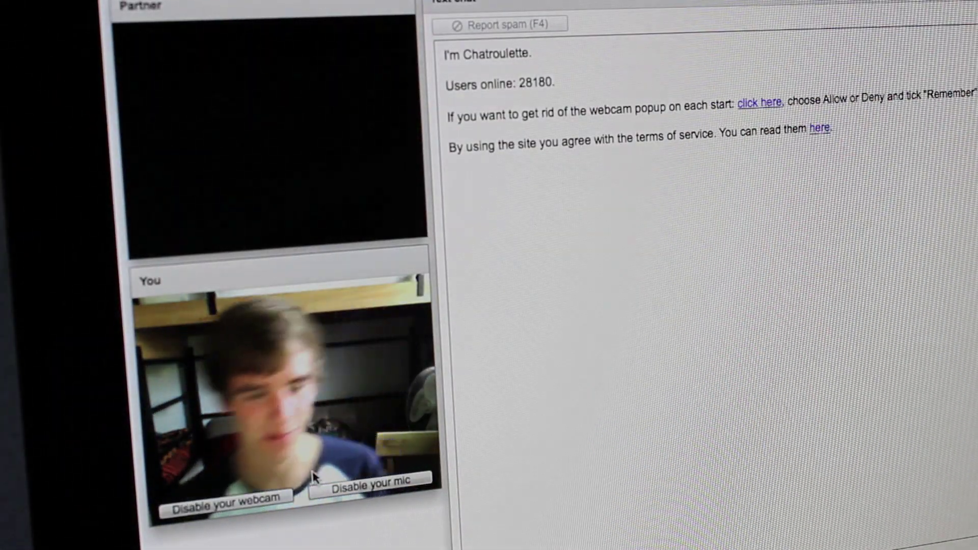
Start a random partner search with F2 and skip through five successive strangers
{"action": "key", "text": "F2"}
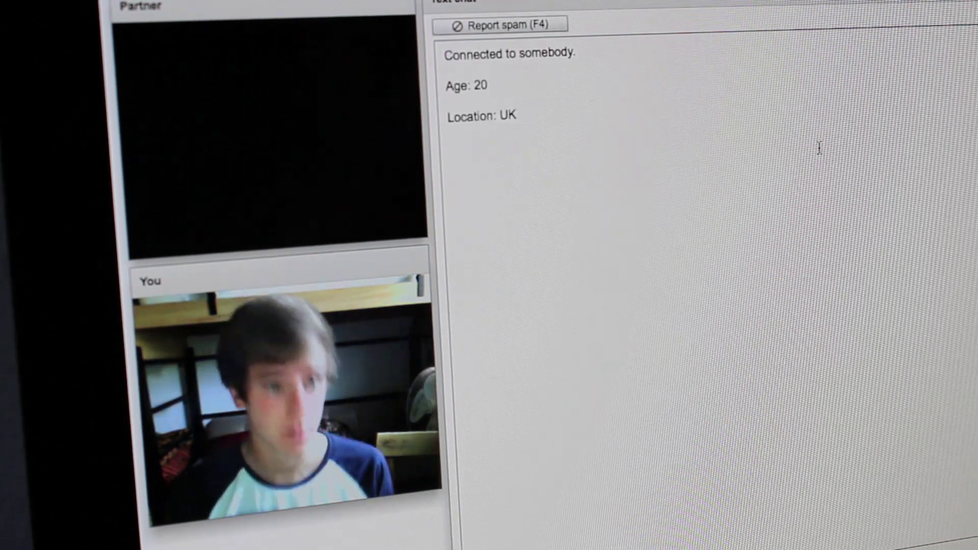
{"action": "key", "text": "F2"}
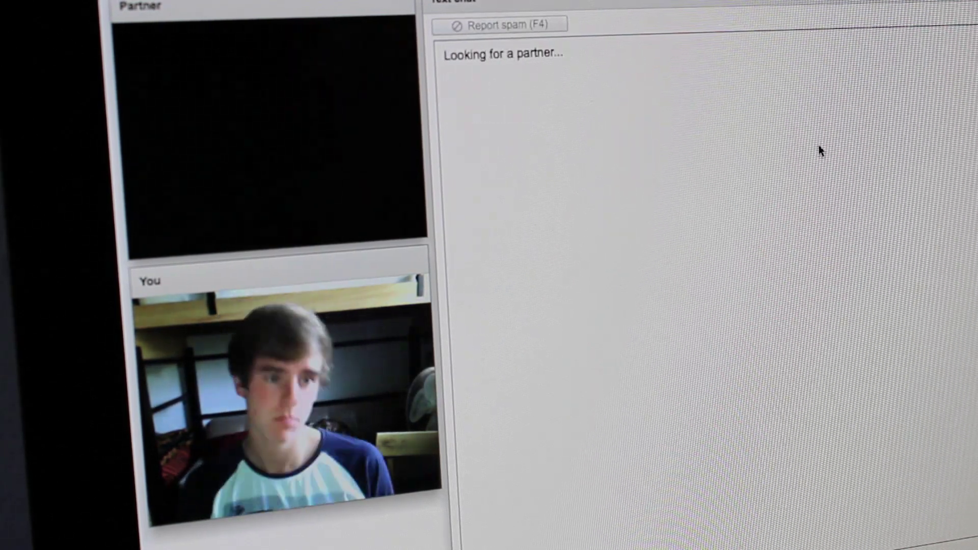
{"action": "key", "text": "F2"}
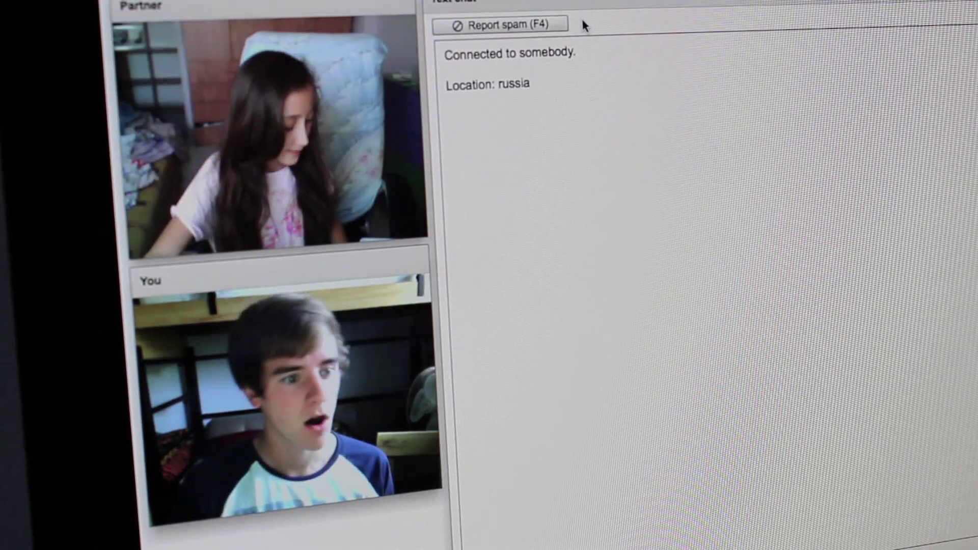
{"action": "key", "text": "F2"}
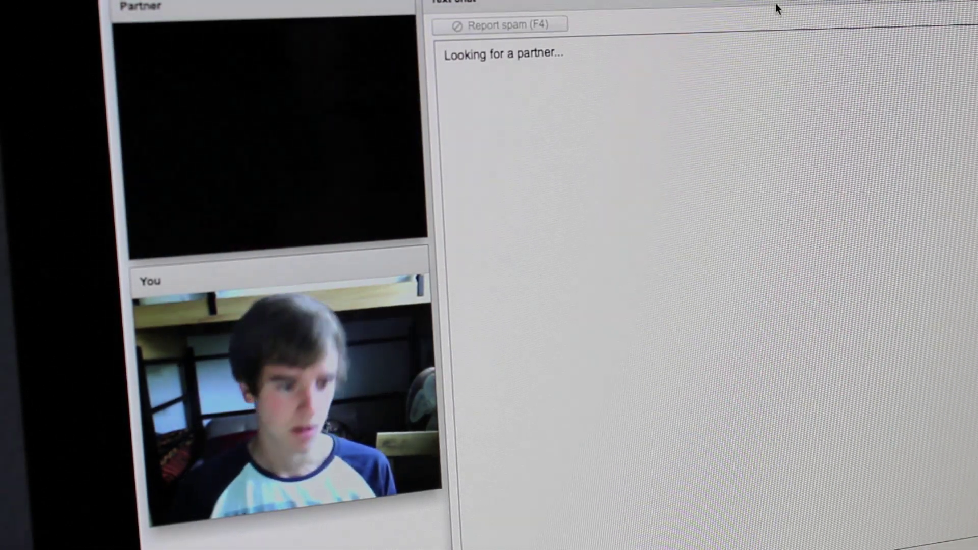
{"action": "key", "text": "F2"}
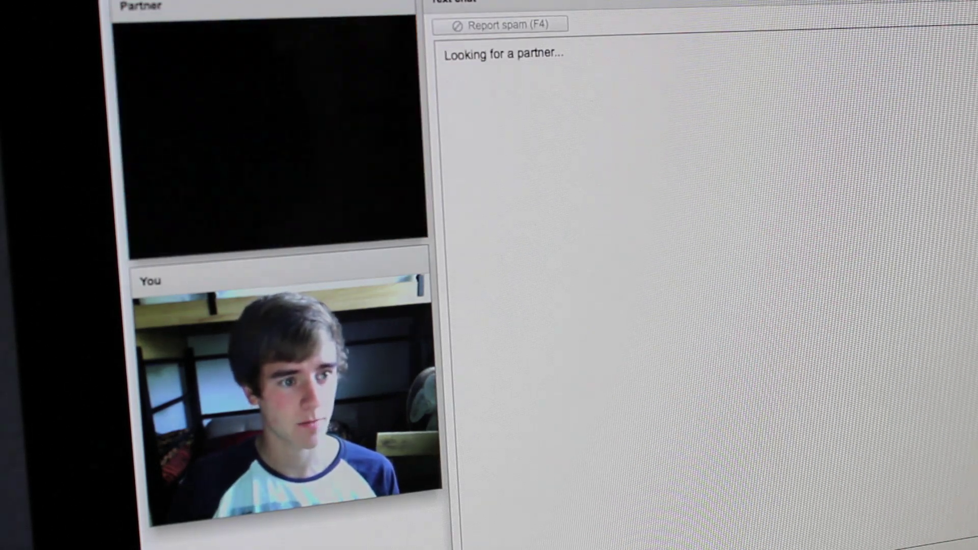
{"action": "key", "text": "F2"}
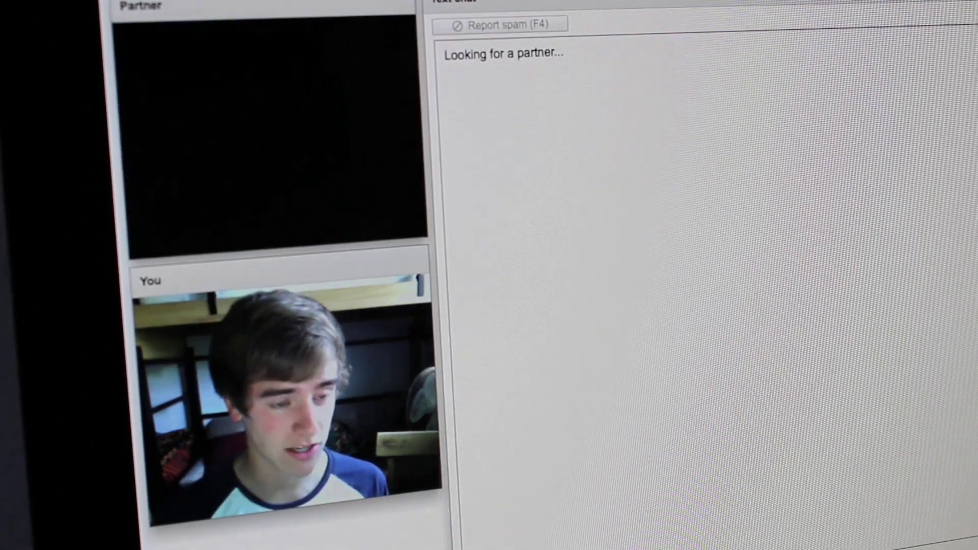